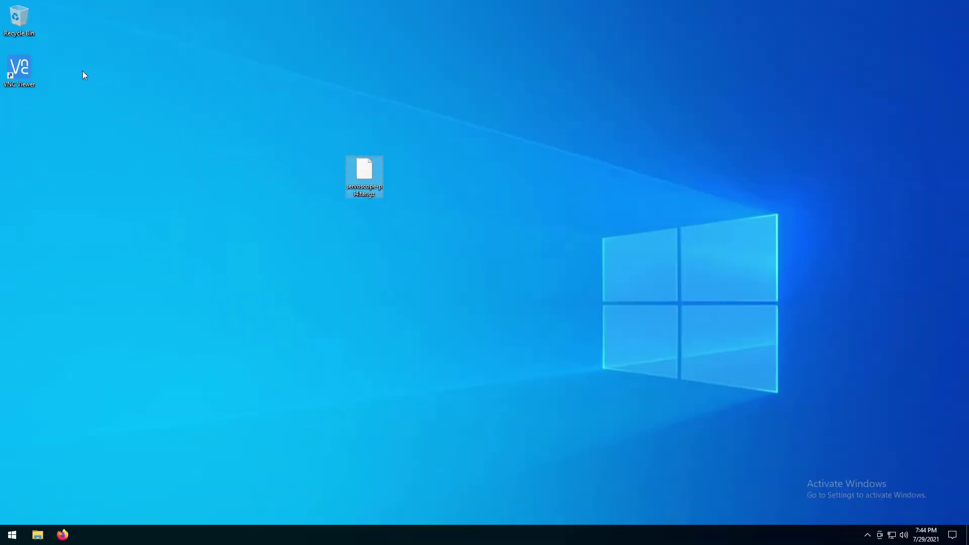
Launch VNC Viewer and connect to the PI4 Raspberry Pi remote desktop
click(27, 73)
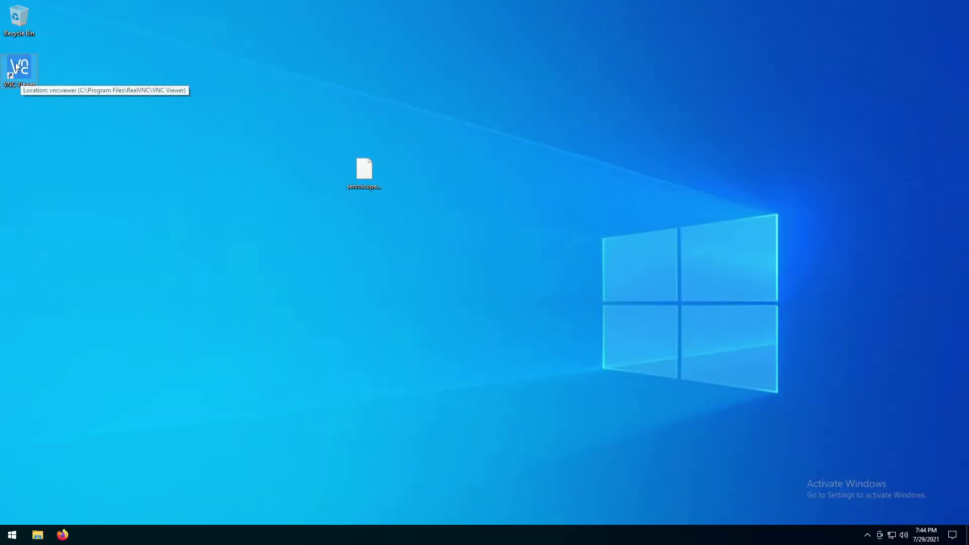
double_click(26, 73)
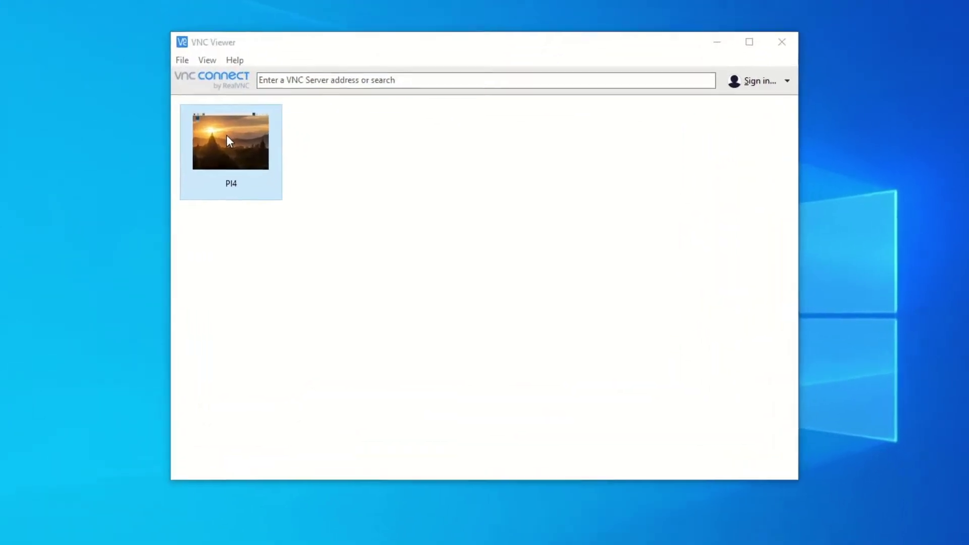
double_click(227, 137)
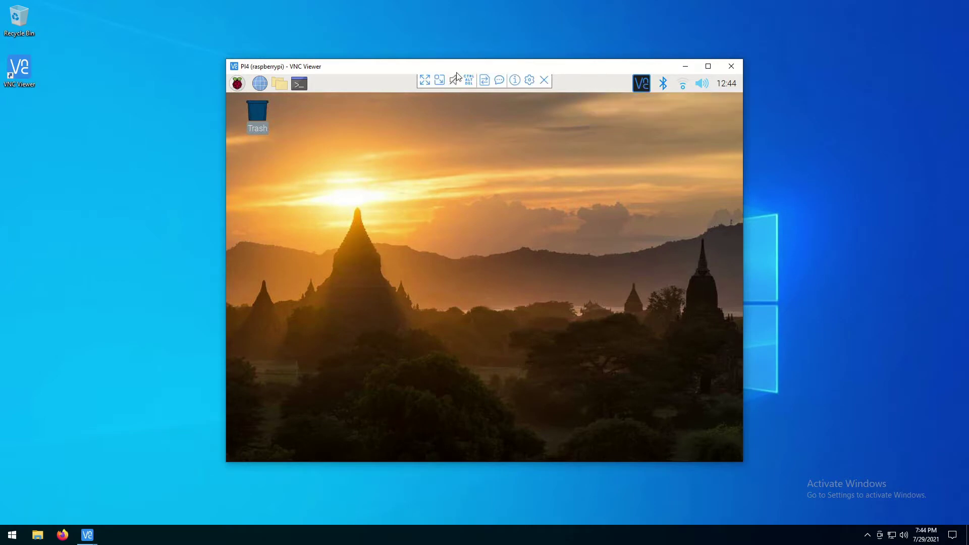
Send servoscope-pi4.tar.gz from the Windows desktop to the Pi through VNC file transfer
click(472, 84)
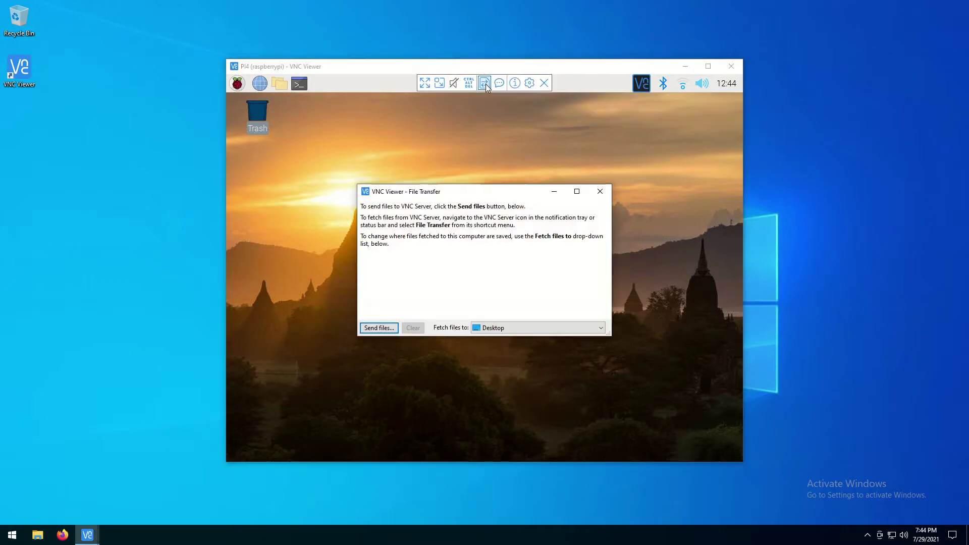
click(379, 328)
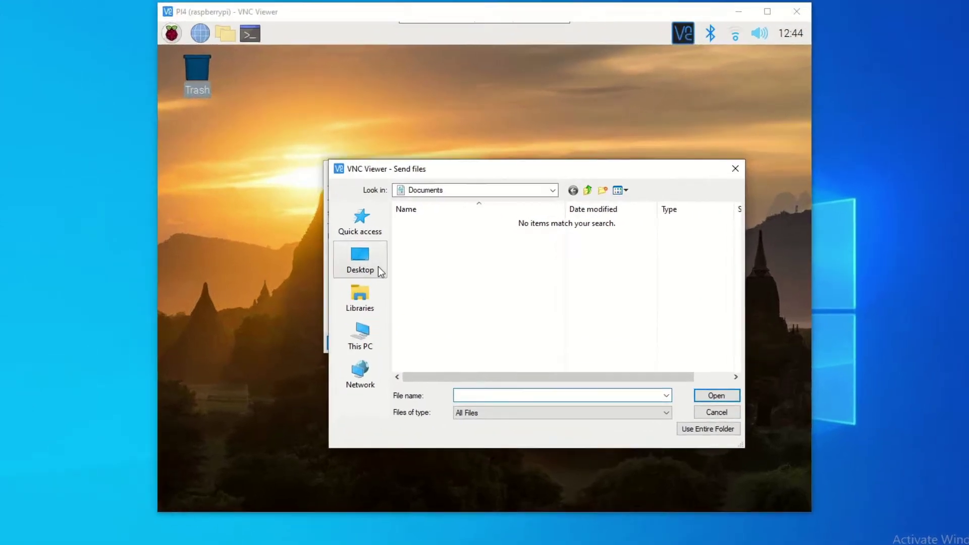
click(387, 263)
click(637, 291)
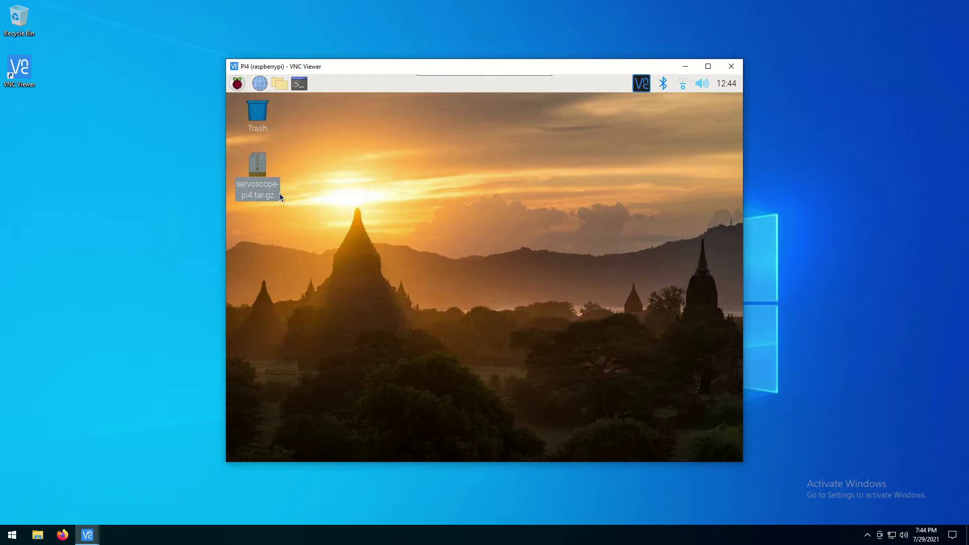
Extract the servoscope-pi4 archive on the Pi desktop and open the extracted folder
right_click(263, 174)
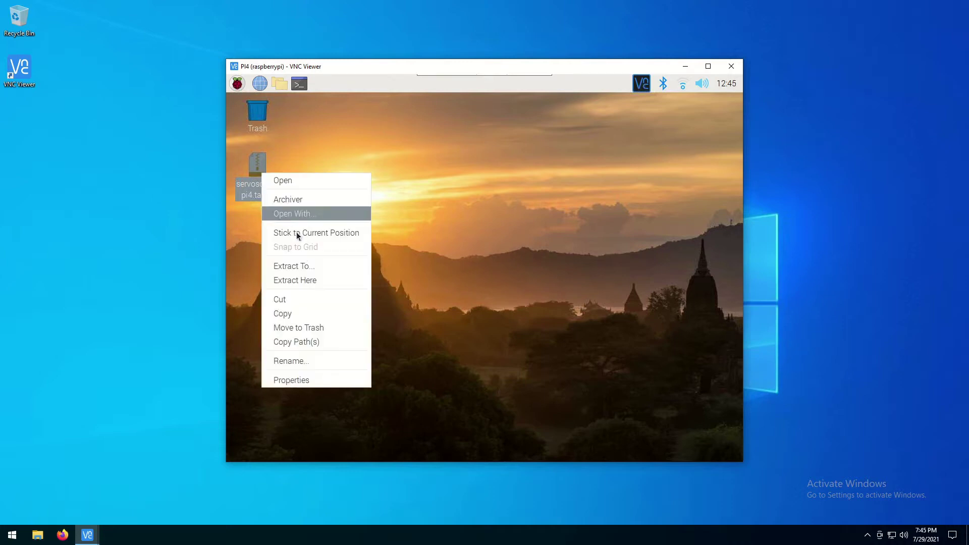
click(310, 280)
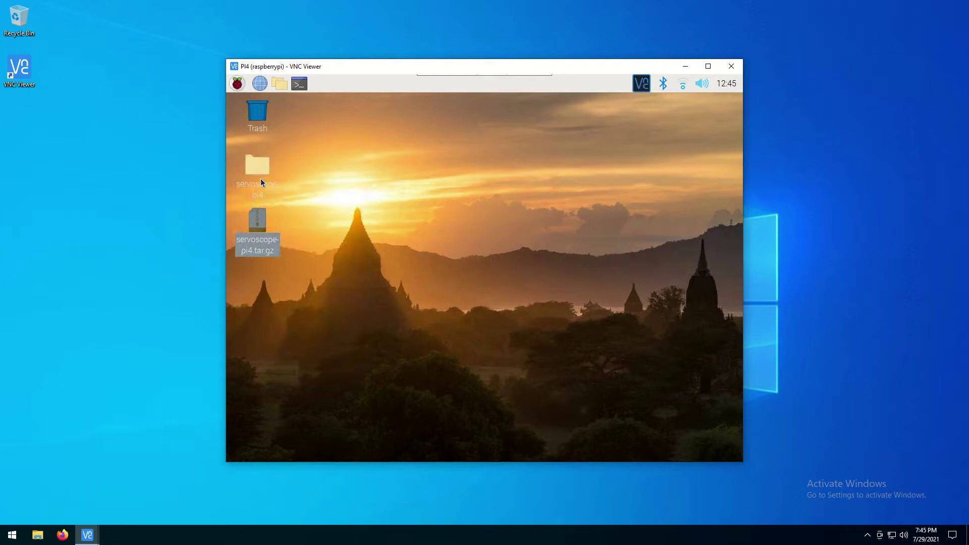
click(259, 175)
double_click(258, 172)
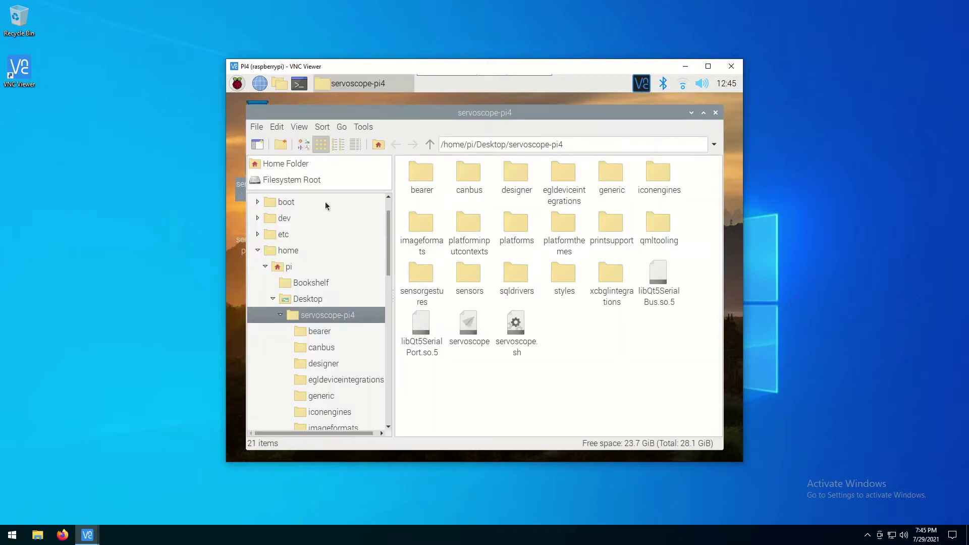
In a terminal, cd into Desktop/servoscope-pi4/ and run ./servoscope.sh
click(505, 325)
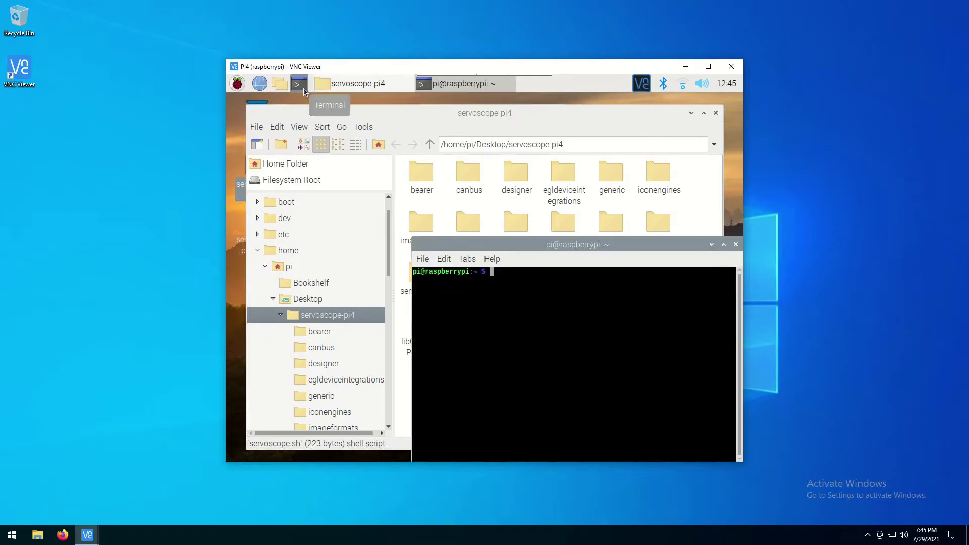
drag(481, 247, 437, 163)
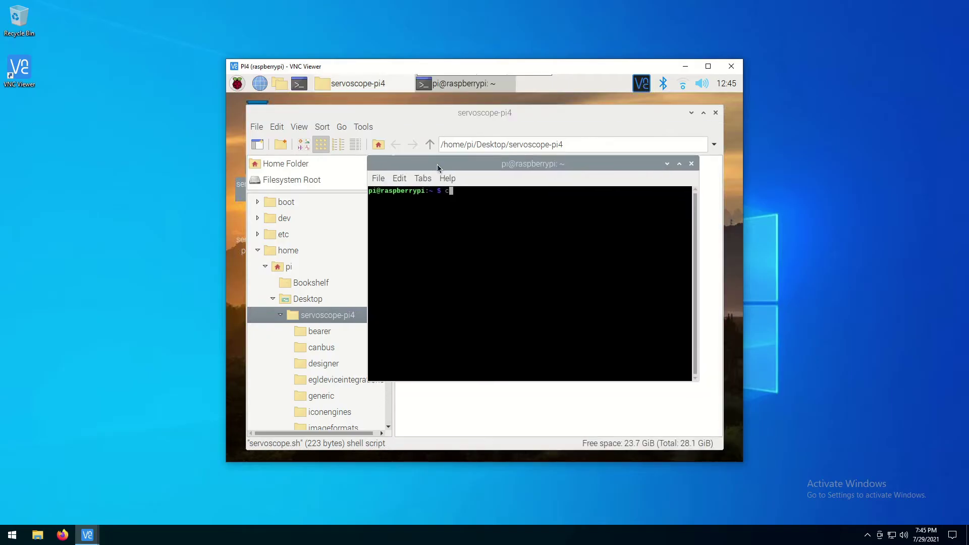
text(cd Desktop/servoscope-pi4/)
key(Return)
key(Return)
key(Return)
text(./ser)
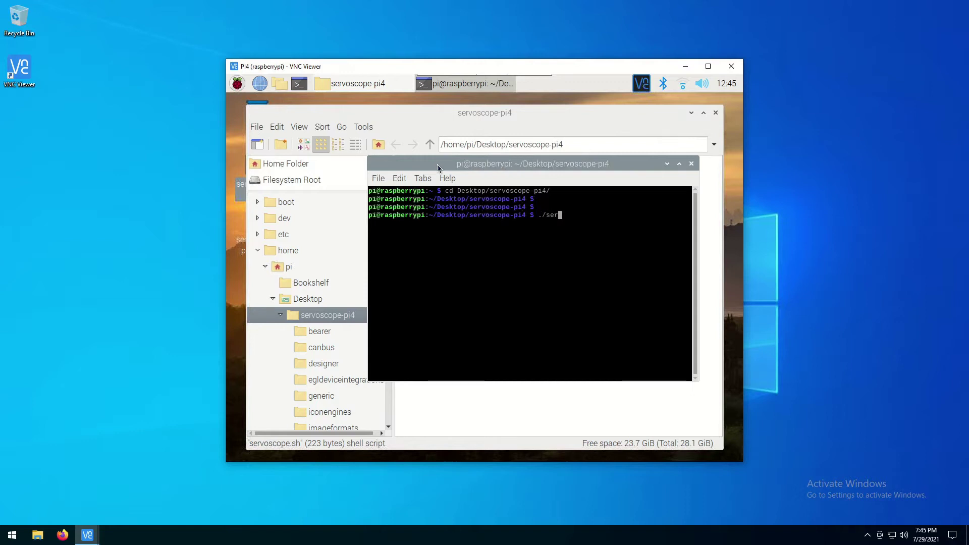
key(Tab)
key(Return)
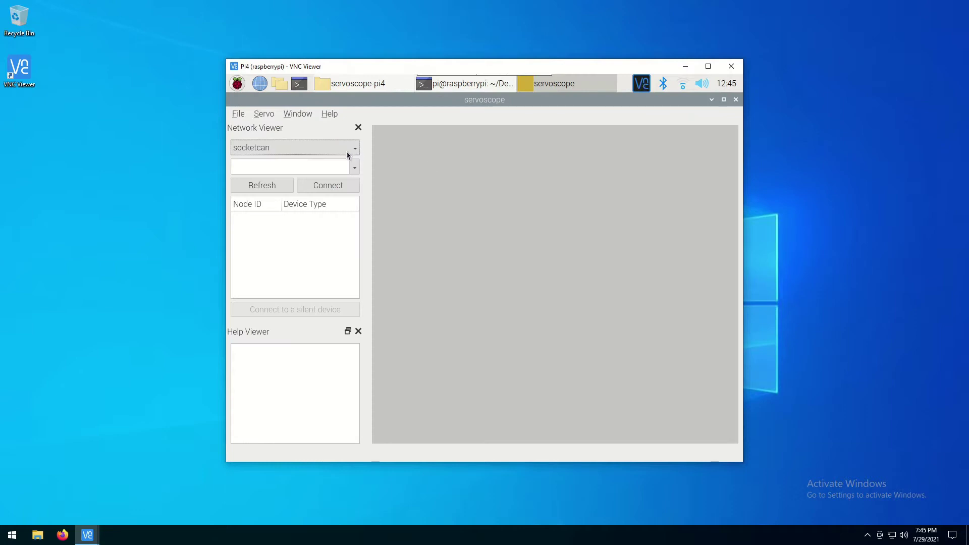
Connect ServoScope via serial port (usb) on ttyACM0 to discover nodes 99 and 126
click(346, 151)
click(319, 104)
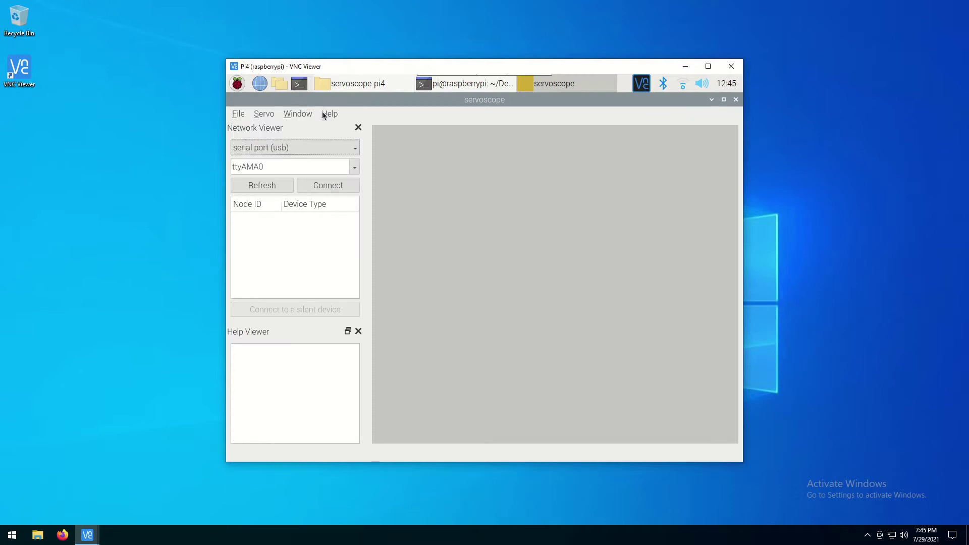
click(355, 168)
click(337, 151)
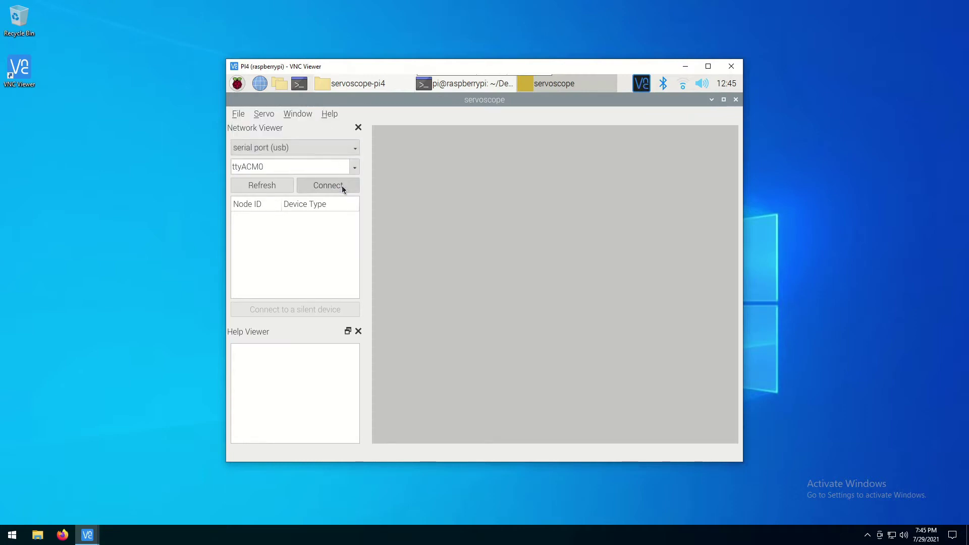
click(341, 186)
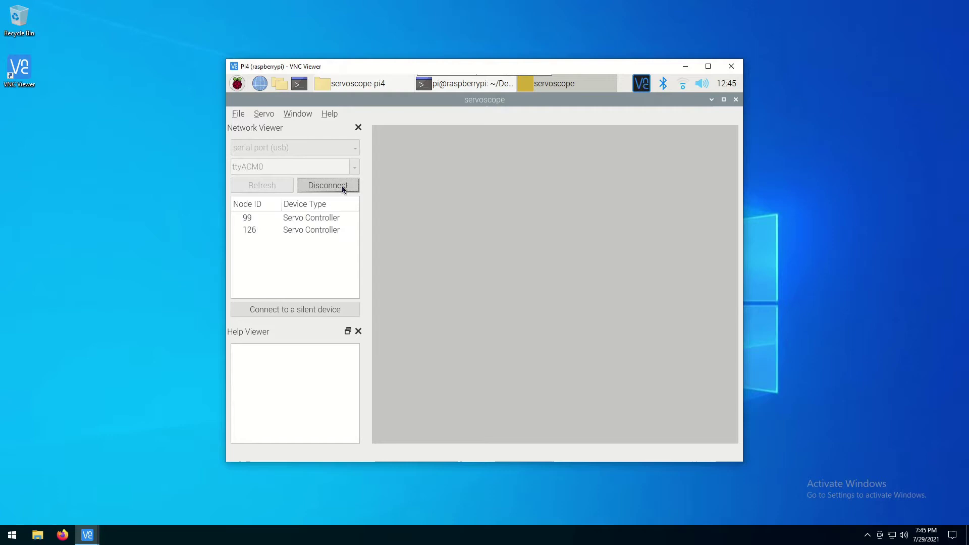
Open node 126's window, hide the side panels, and arrange it beside node 99's
double_click(305, 230)
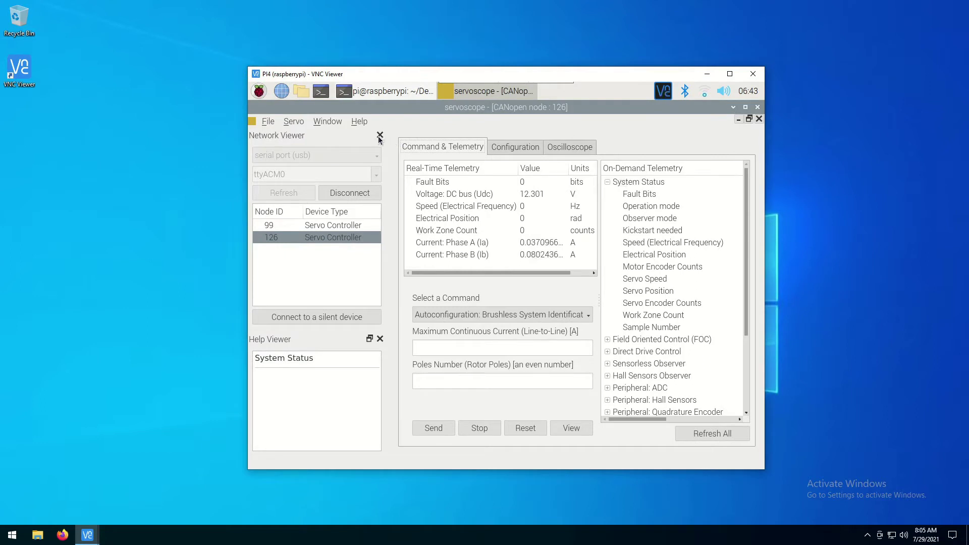
click(380, 136)
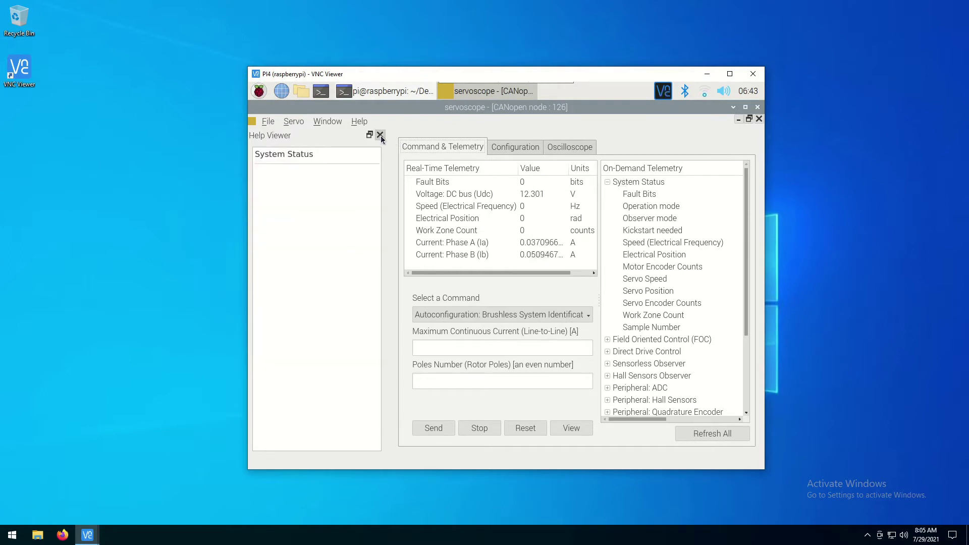
click(381, 136)
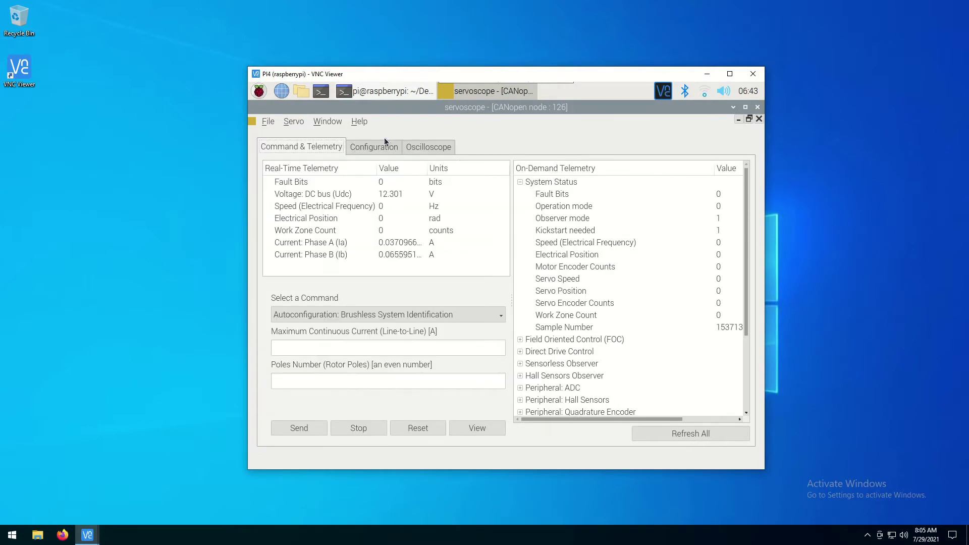
click(749, 120)
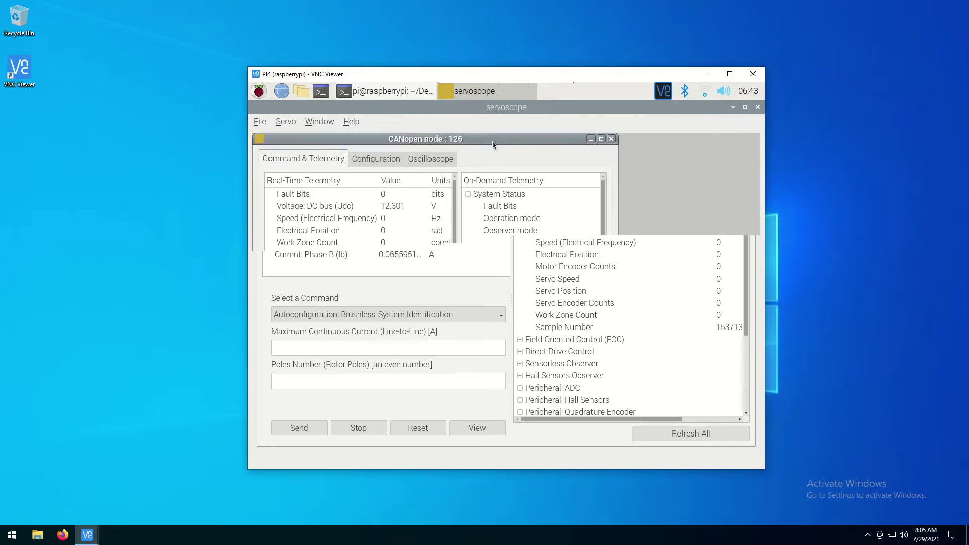
drag(483, 141, 604, 171)
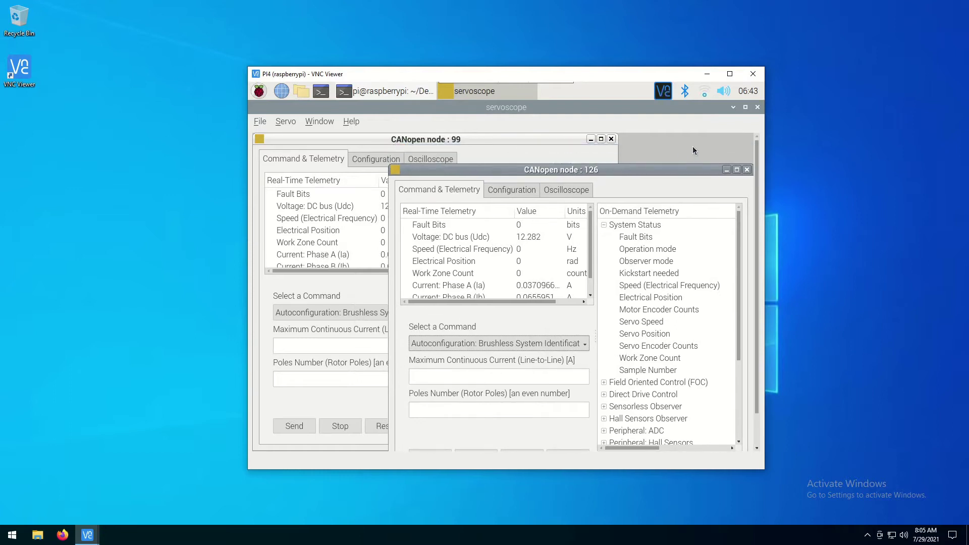
Quit ServoScope, list devices with ls -la /dev/tty*, and highlight the /dev/ttyACM0 line
click(758, 108)
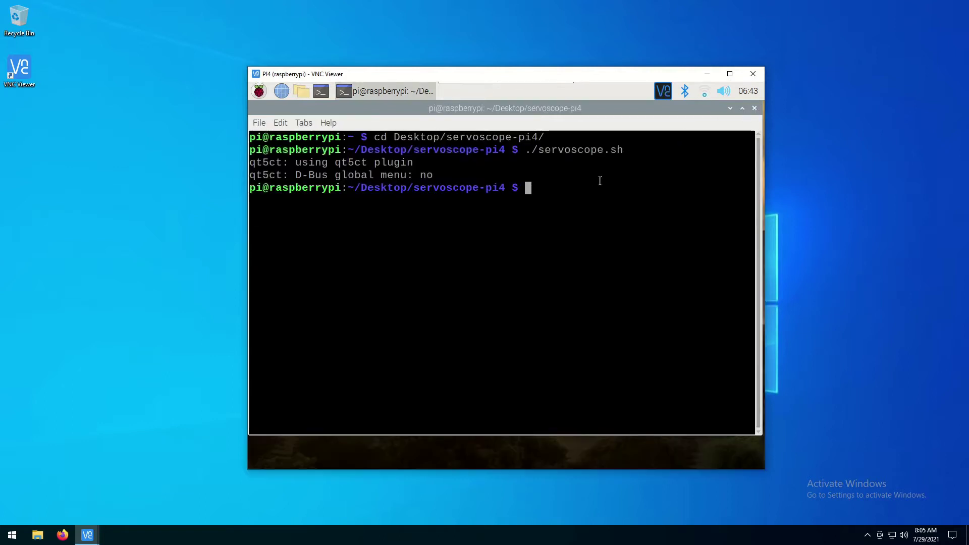
key(Return)
key(Return)
text(ls)
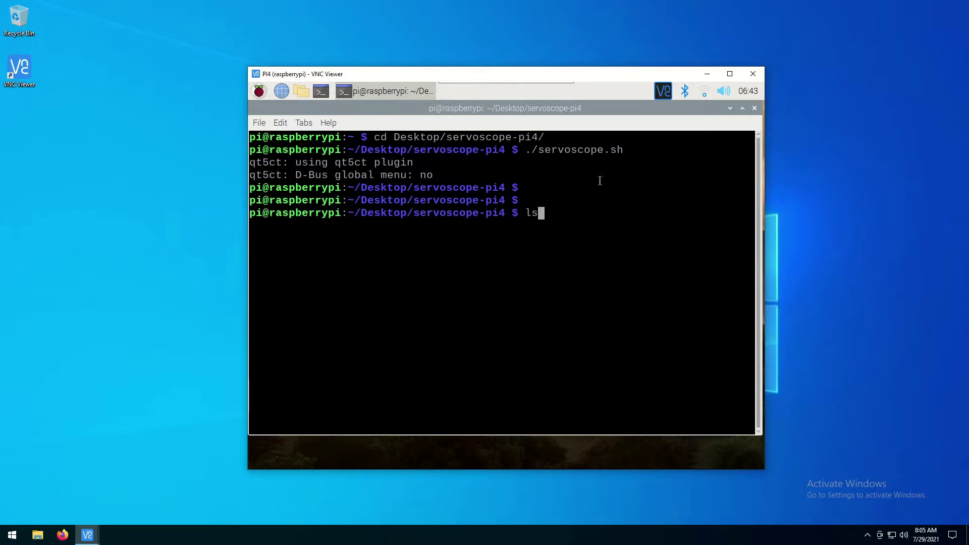
text( -la /)
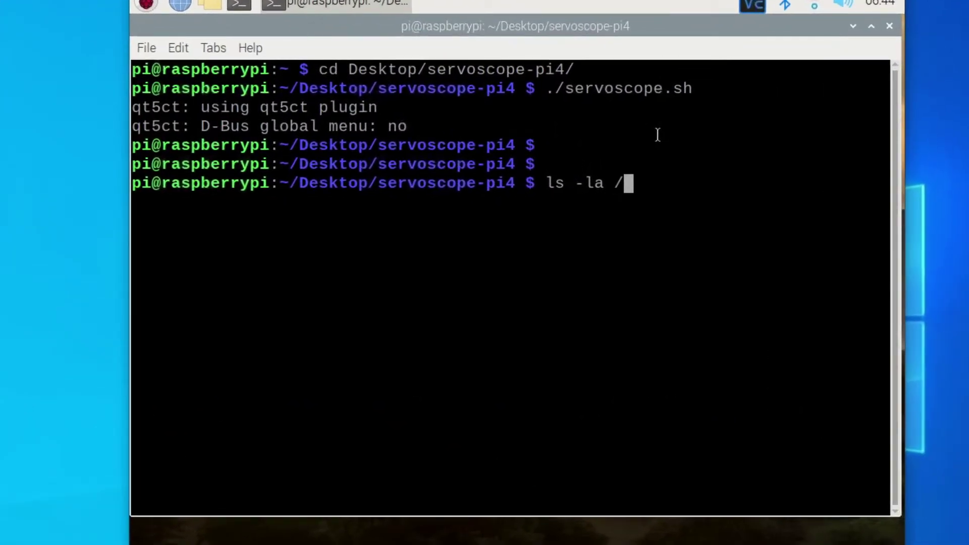
text(dev/t)
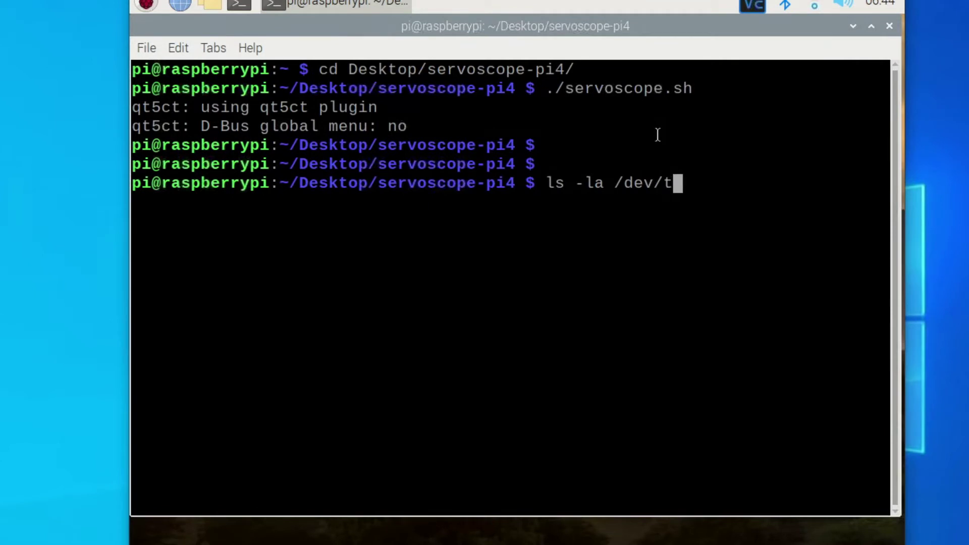
text(ty)
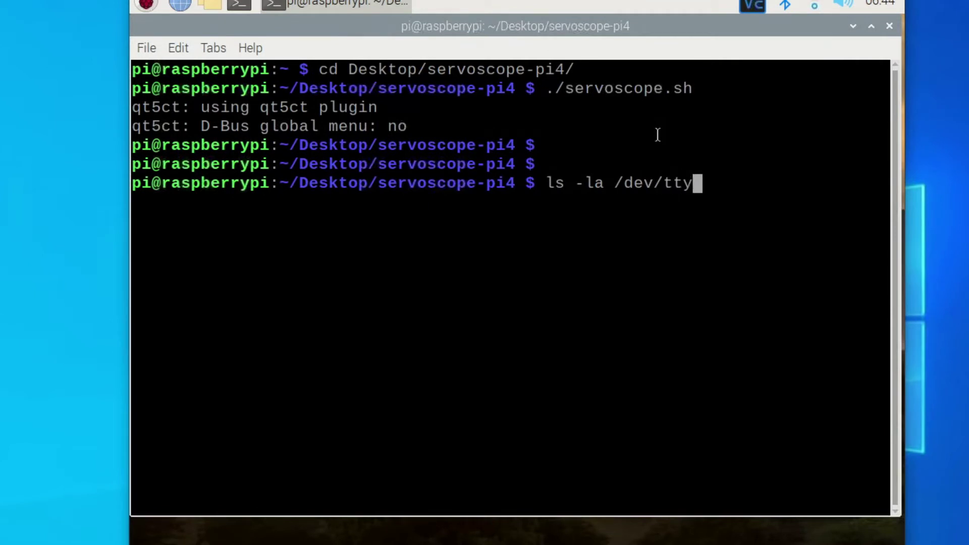
text(*)
key(Return)
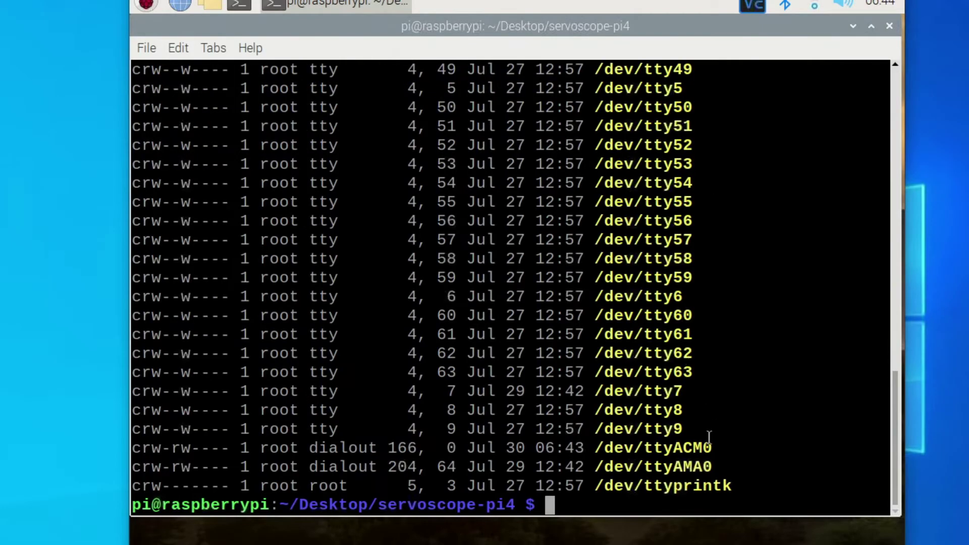
drag(709, 439, 228, 448)
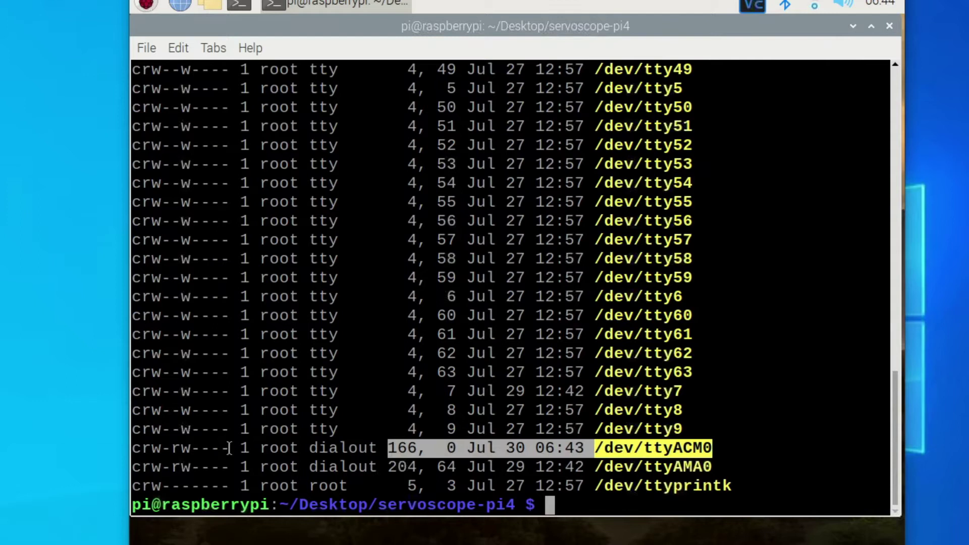
key(Return)
key(Return)
key(Return)
key(Return)
key(Return)
key(Return)
key(Return)
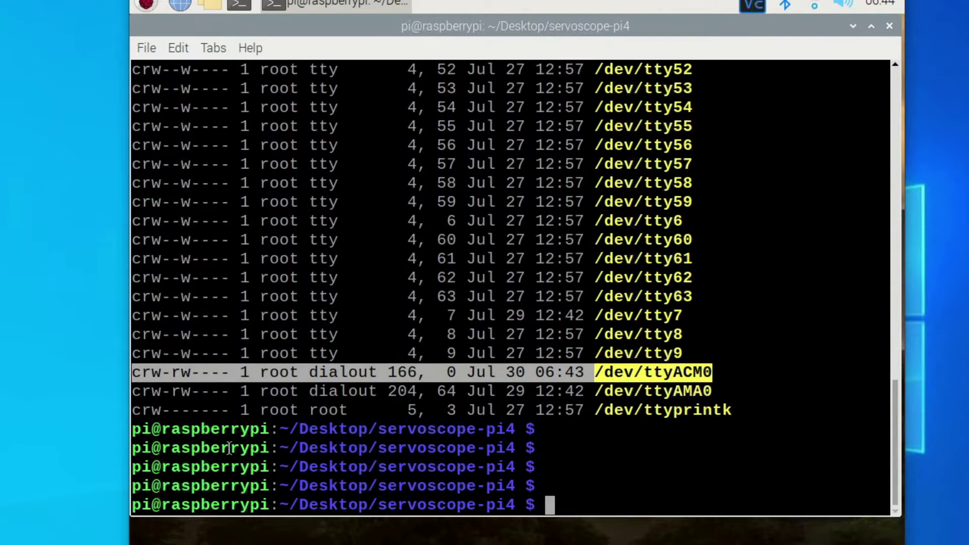
Stream raw data with cat /dev/ttyACM0, then stop it with Ctrl+C
text(cat /)
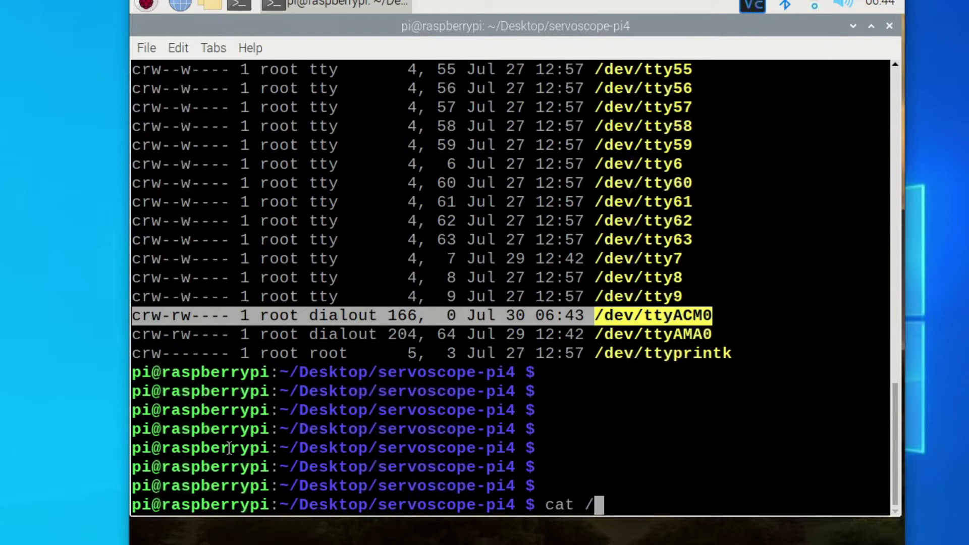
text(de)
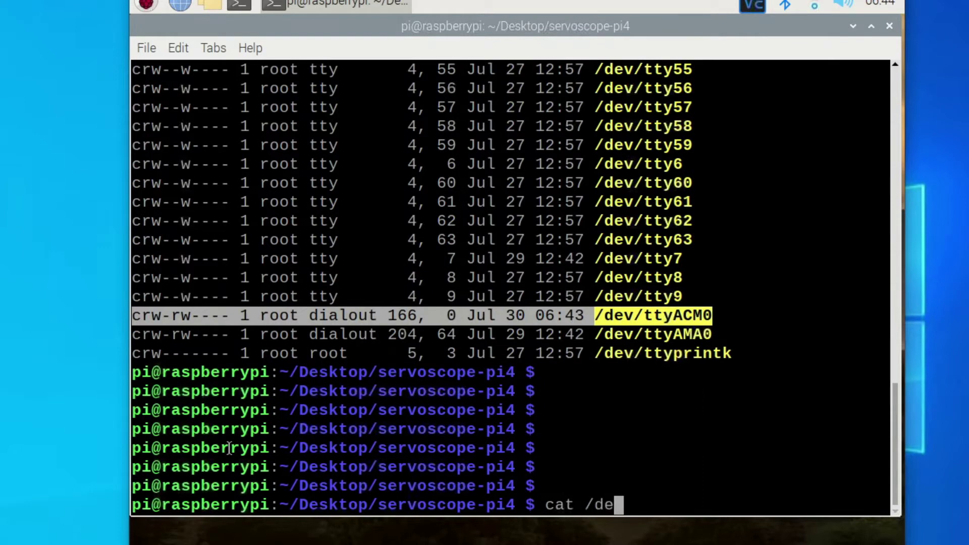
text(v/t)
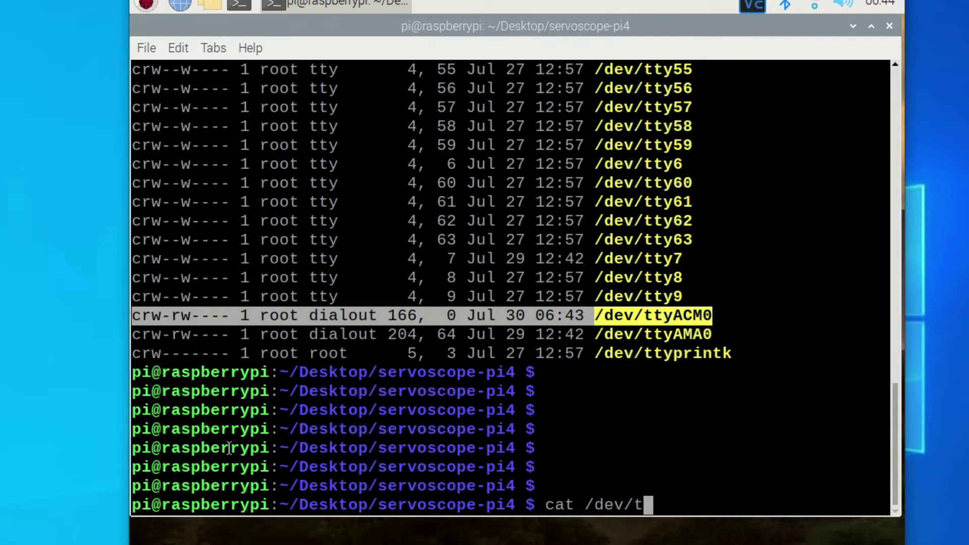
text(tyAC)
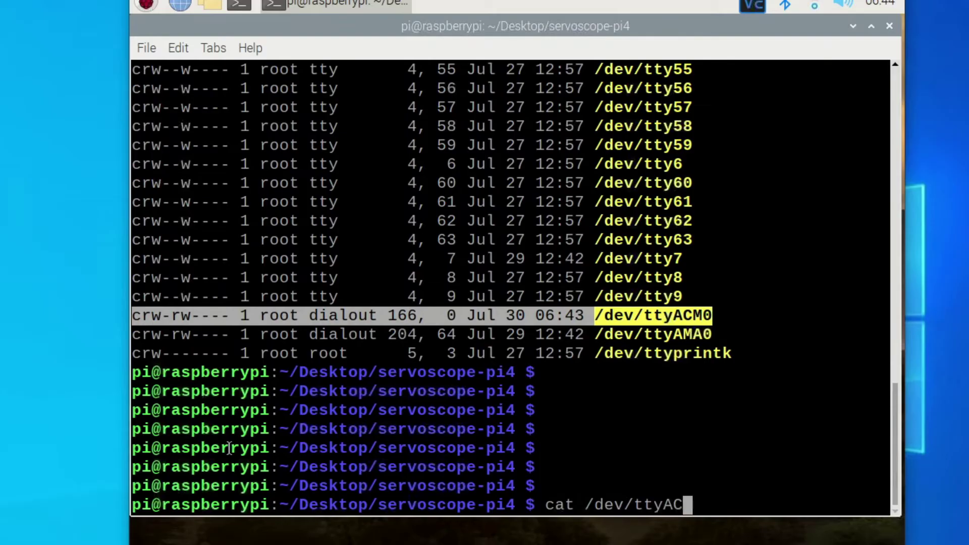
key(Tab)
key(Return)
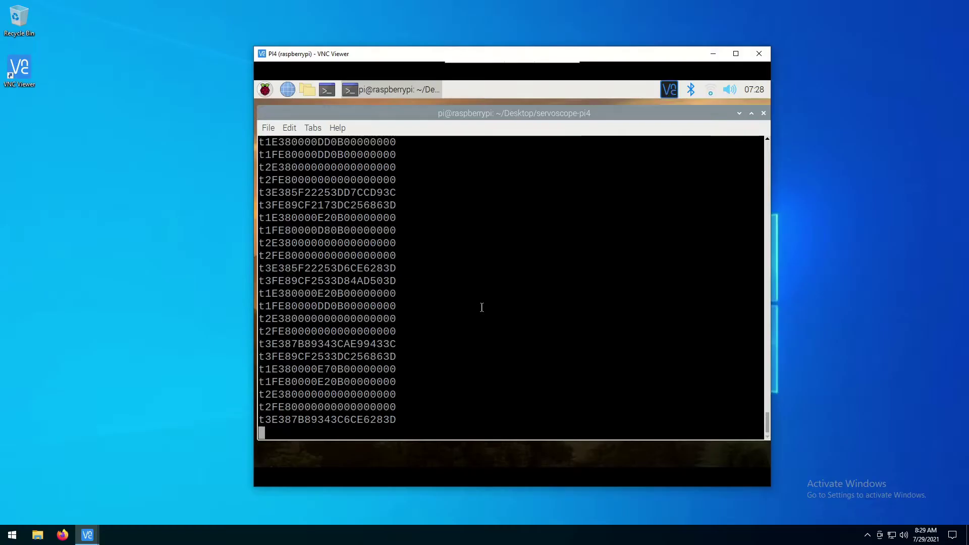
key(ctrl+c)
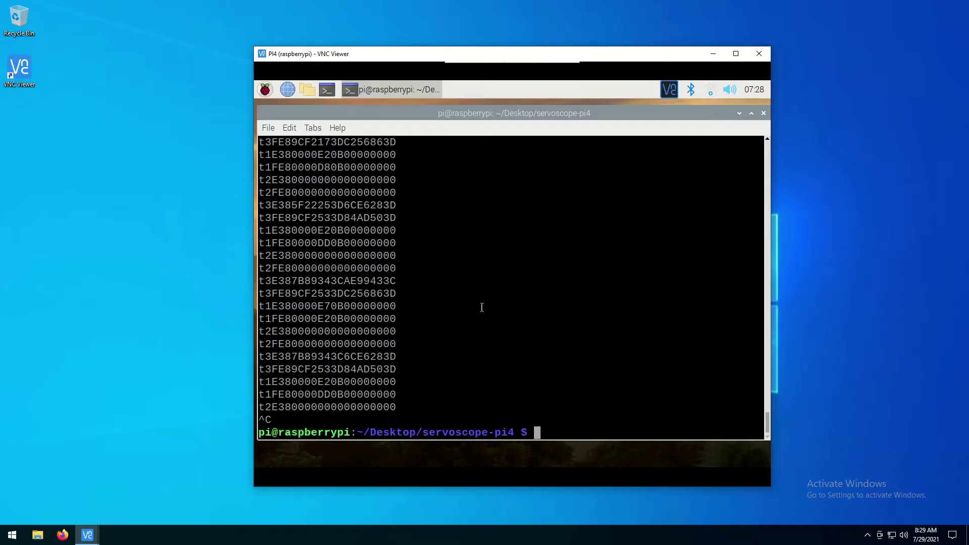
Relaunch ServoScope with ./servoscope.sh
key(Return)
text(./servoscope.sh)
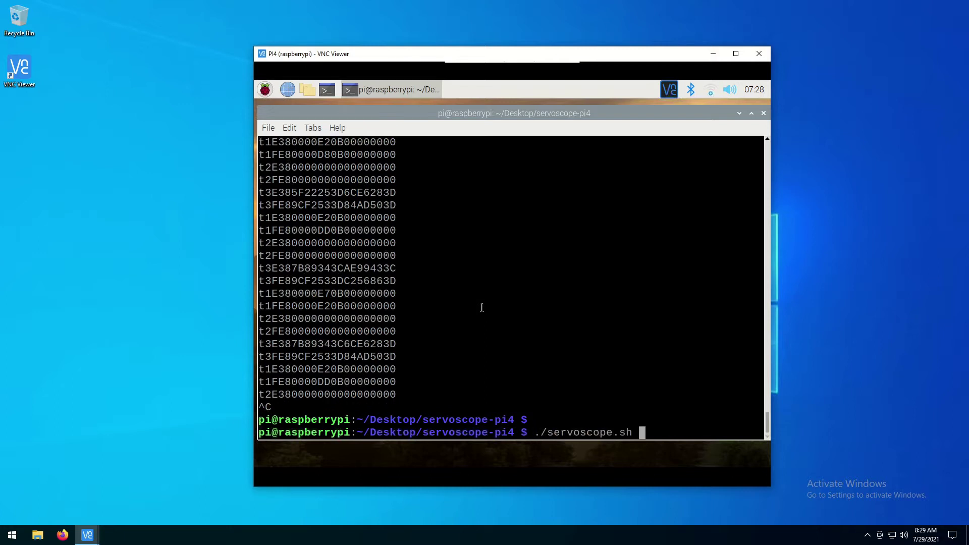
key(Return)
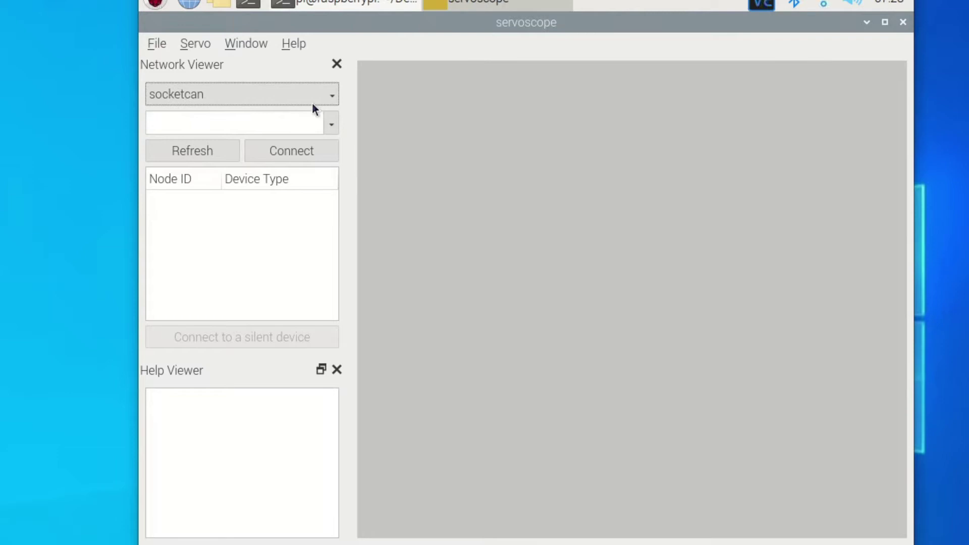
Connect using serial port (usb) on port ttyACM0
click(312, 103)
click(239, 36)
click(233, 42)
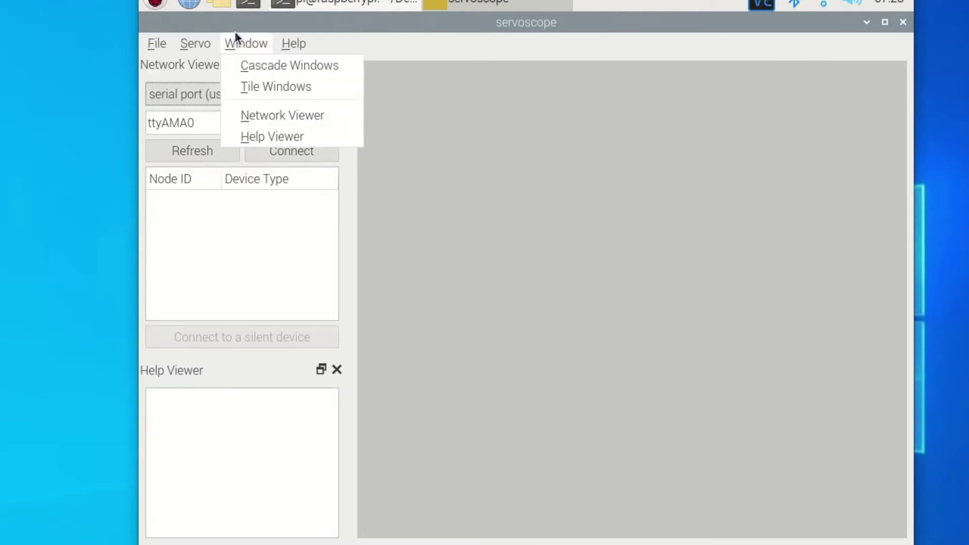
click(230, 44)
click(331, 124)
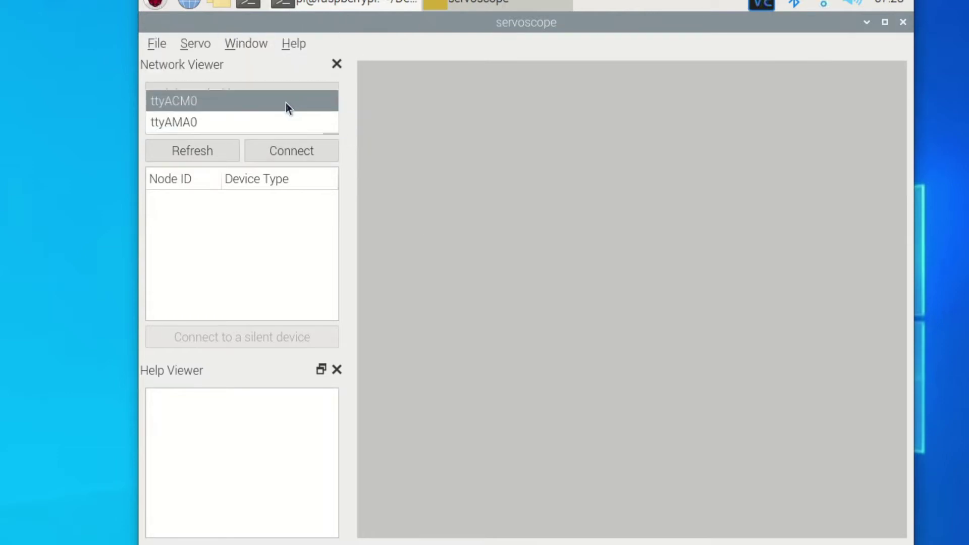
click(286, 102)
click(309, 151)
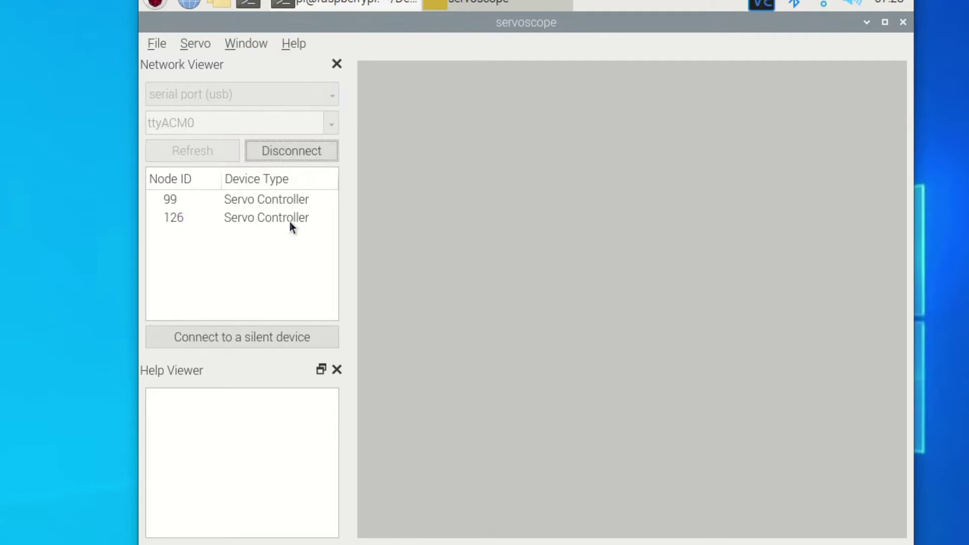
Open node 99's window, choose Autoconfiguration: Brushless System Identification, and select Maximum Continuous Current
double_click(277, 198)
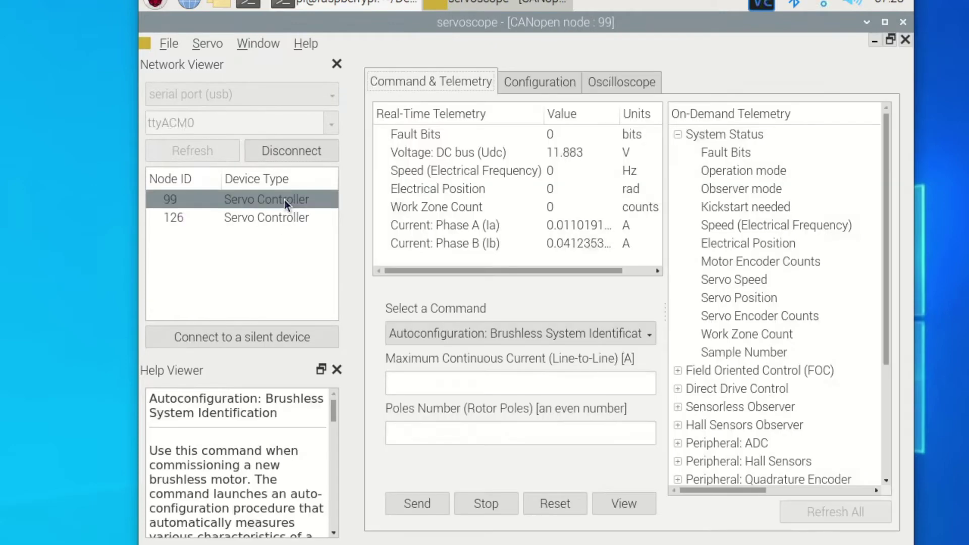
click(492, 336)
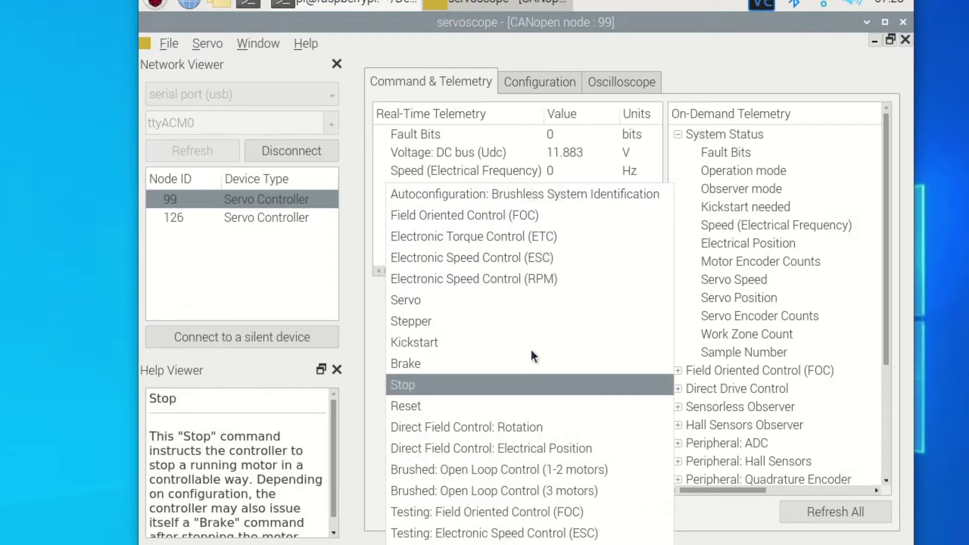
click(547, 199)
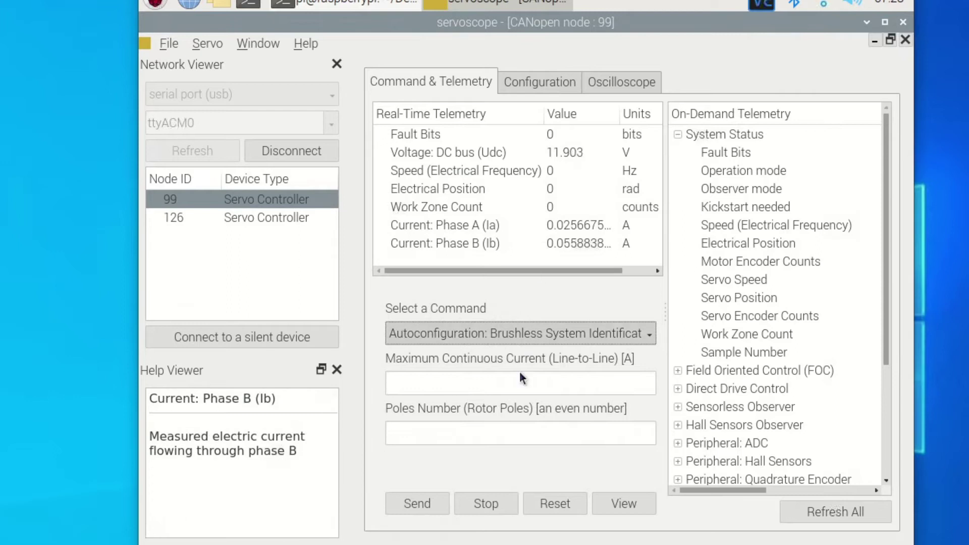
click(515, 386)
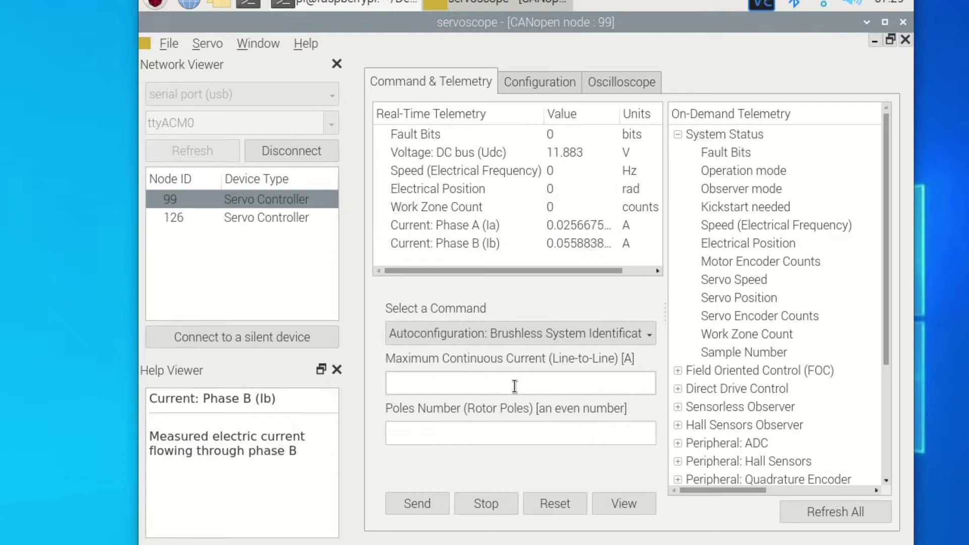
Enter 4 A maximum continuous current and 14 poles for node 99's autoconfiguration
text(4)
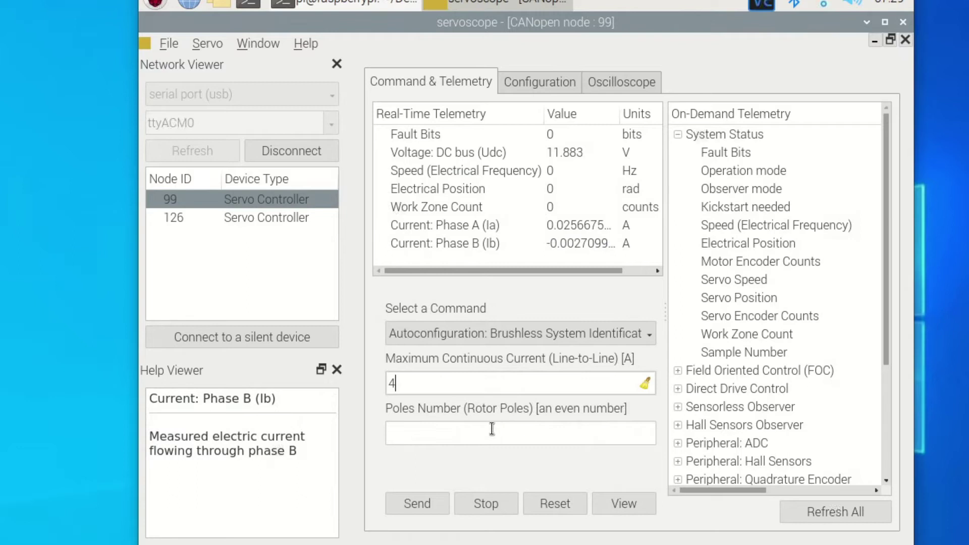
click(492, 428)
text(14)
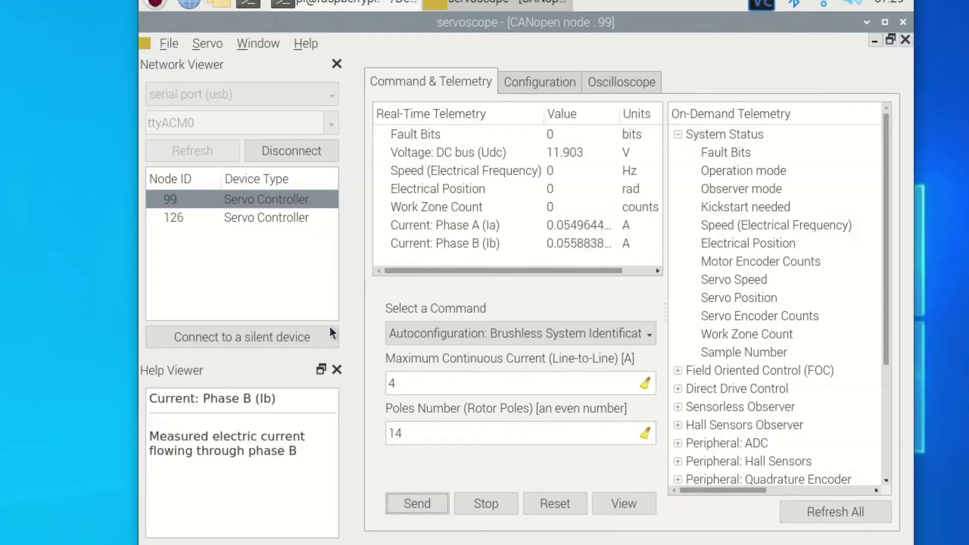
Select node 126 in the Network Viewer list
click(271, 218)
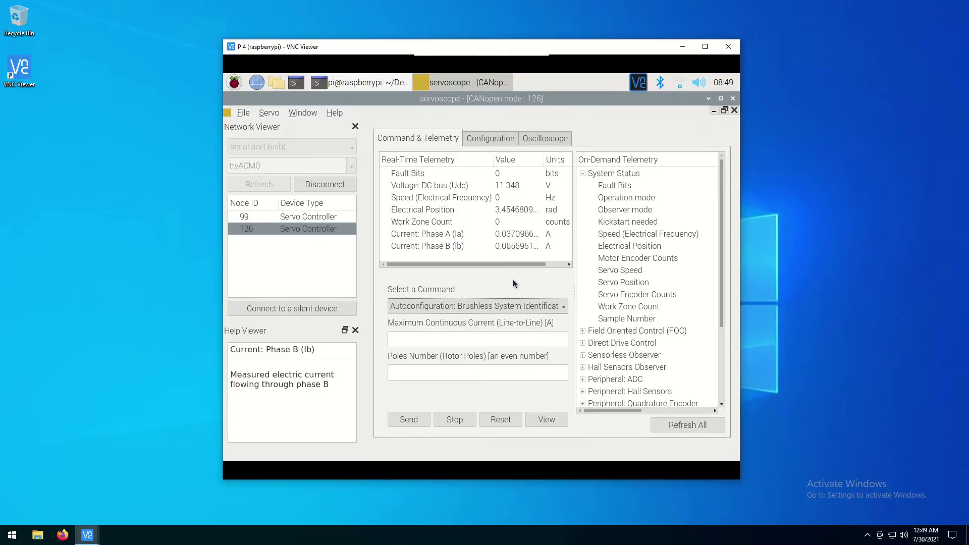
Choose Electronic Speed Control (ESC) as the command for node 126
click(496, 304)
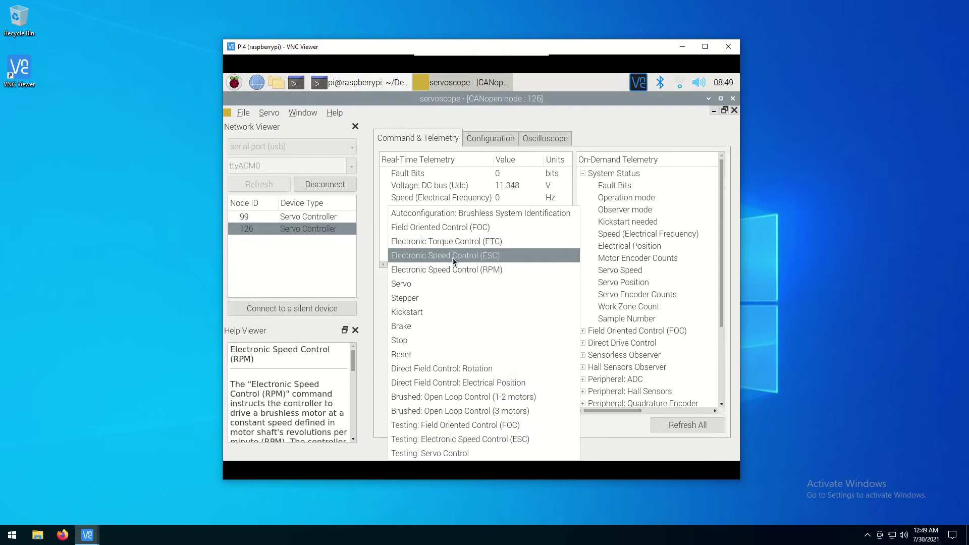
click(474, 254)
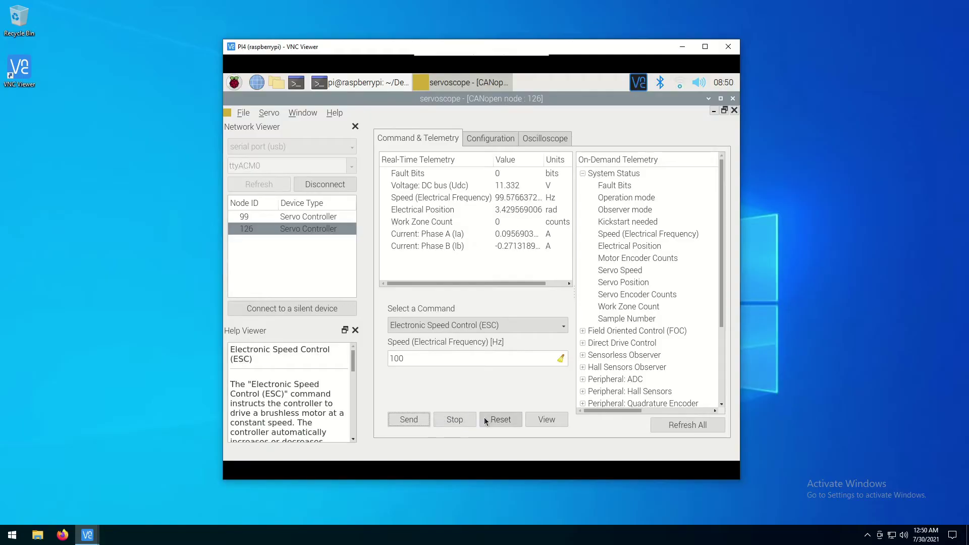
click(549, 419)
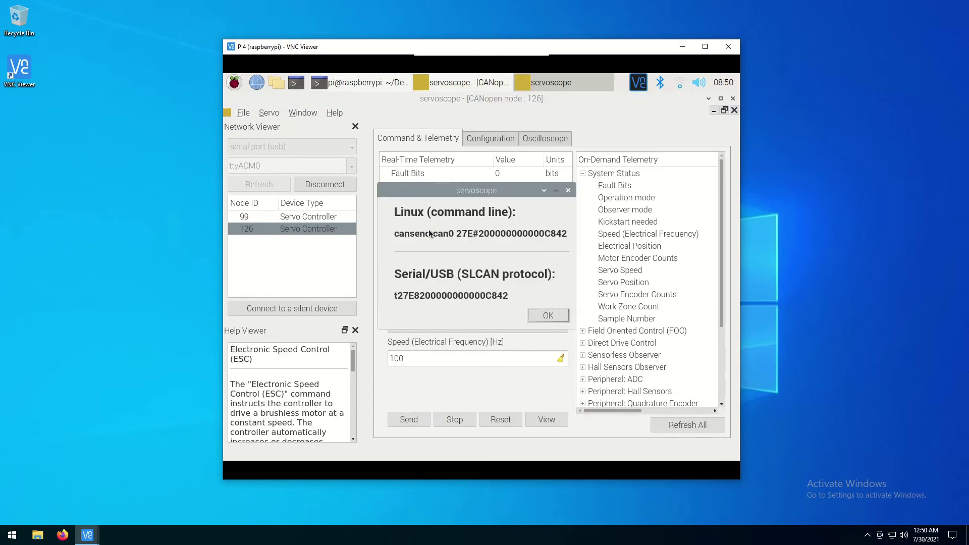
double_click(409, 295)
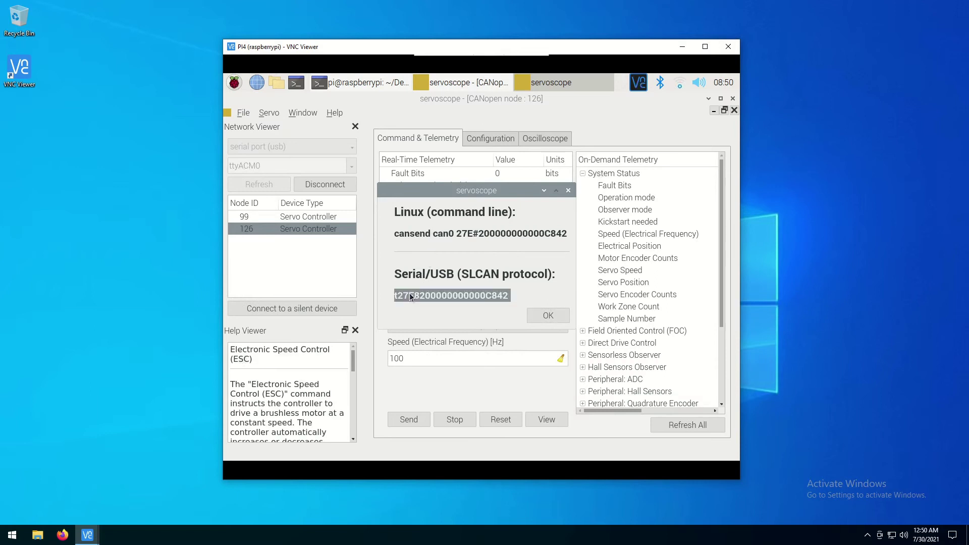
right_click(453, 295)
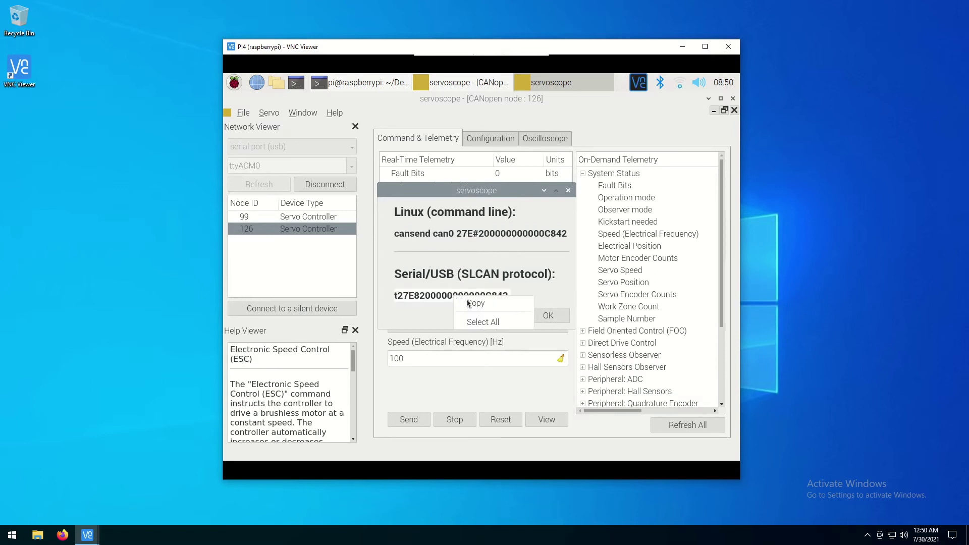
click(477, 287)
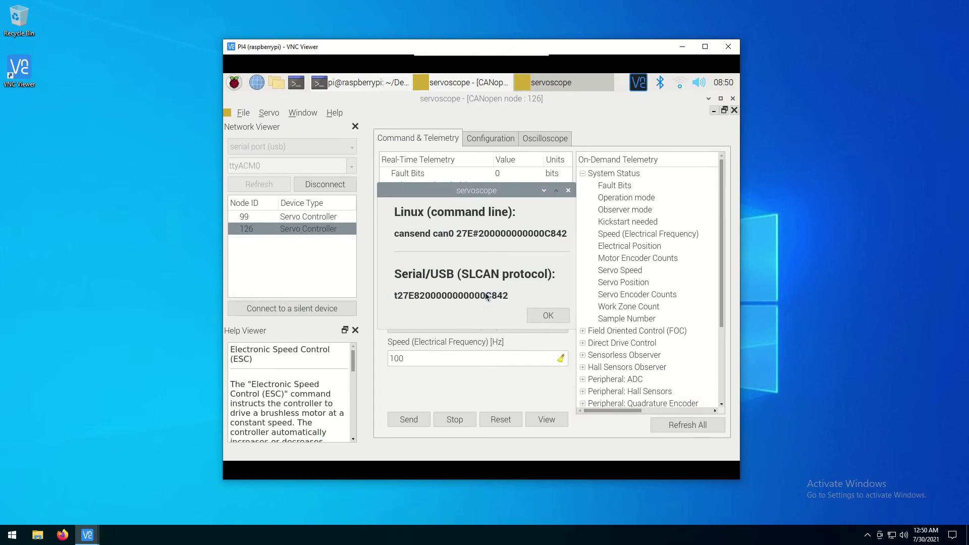